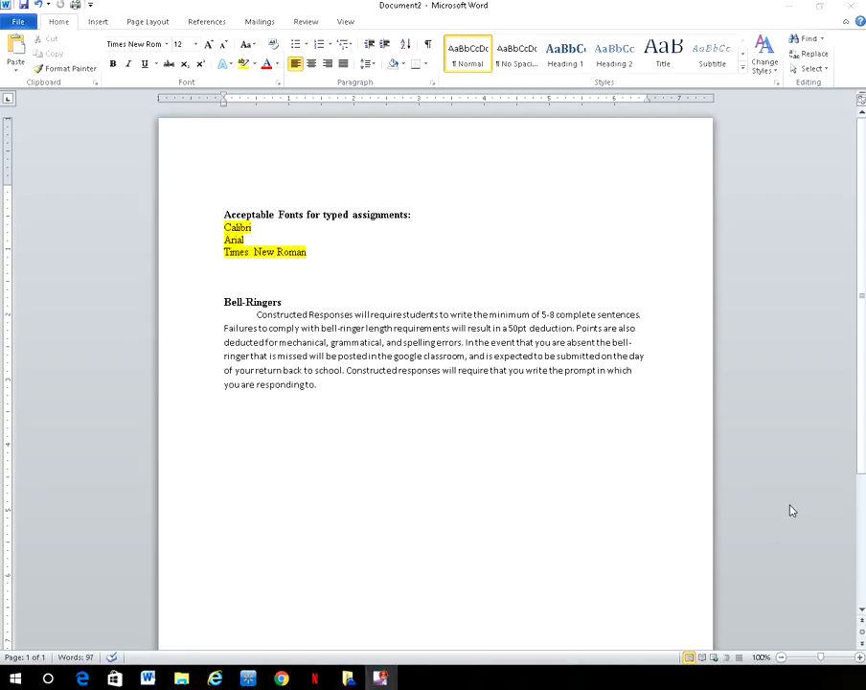
Step: Bring the Word window into focus and switch the ribbon to Page Layout
{"action": "left_click", "coordinate": [161, 23]}
{"action": "left_click", "coordinate": [161, 23]}
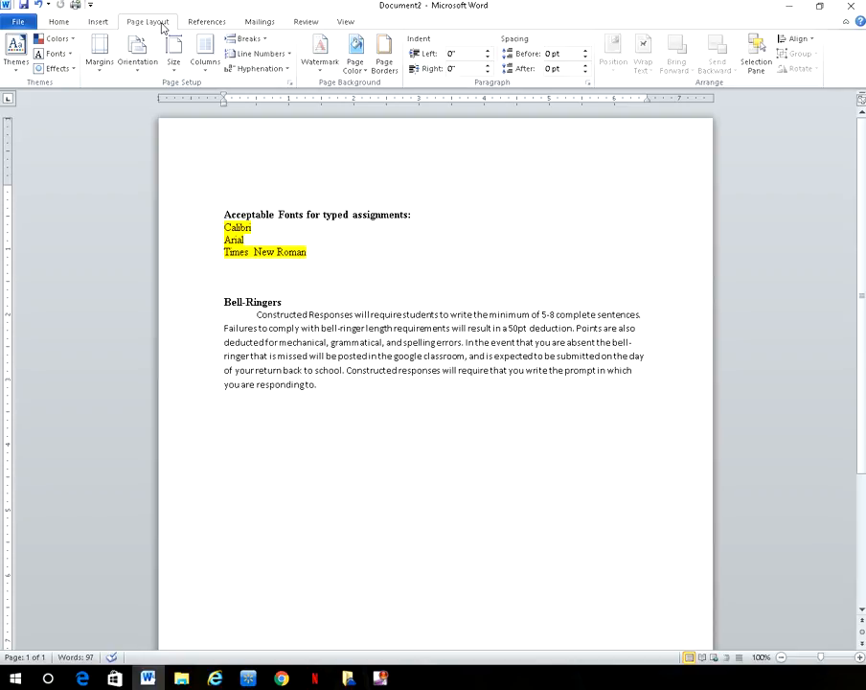
{"action": "left_click", "coordinate": [105, 69]}
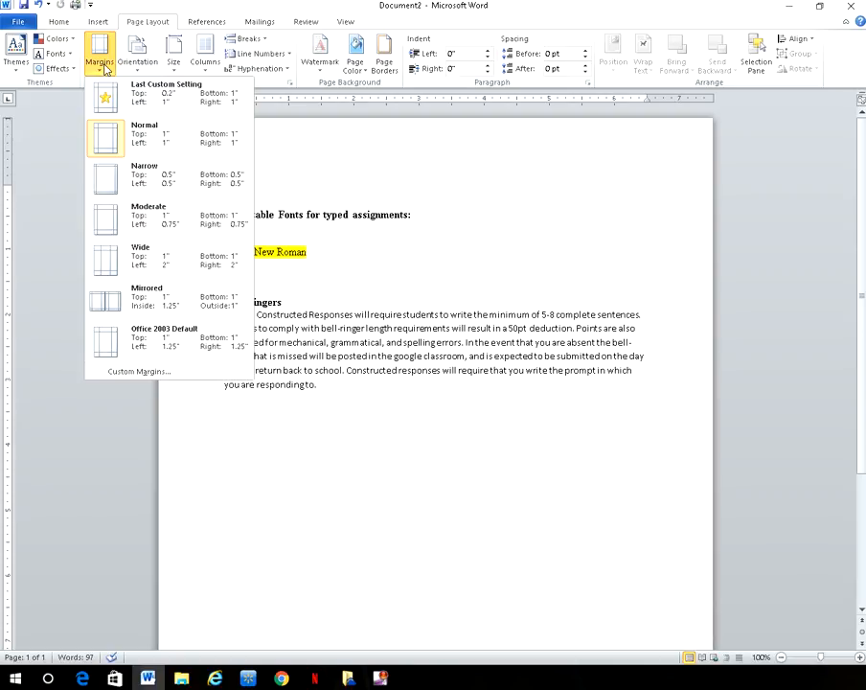
{"action": "left_click", "coordinate": [175, 52]}
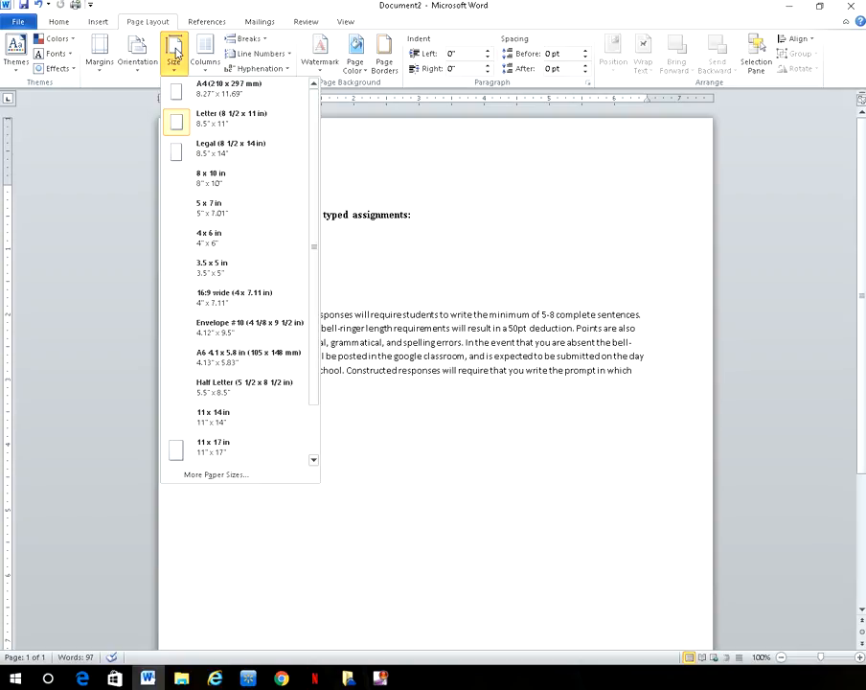
{"action": "left_click", "coordinate": [58, 22]}
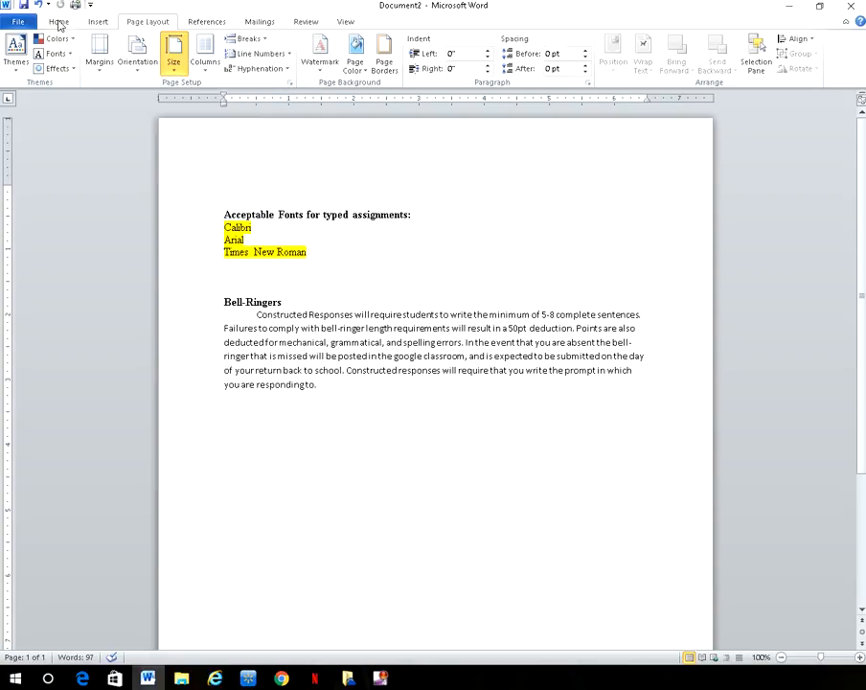
{"action": "left_click", "coordinate": [59, 22]}
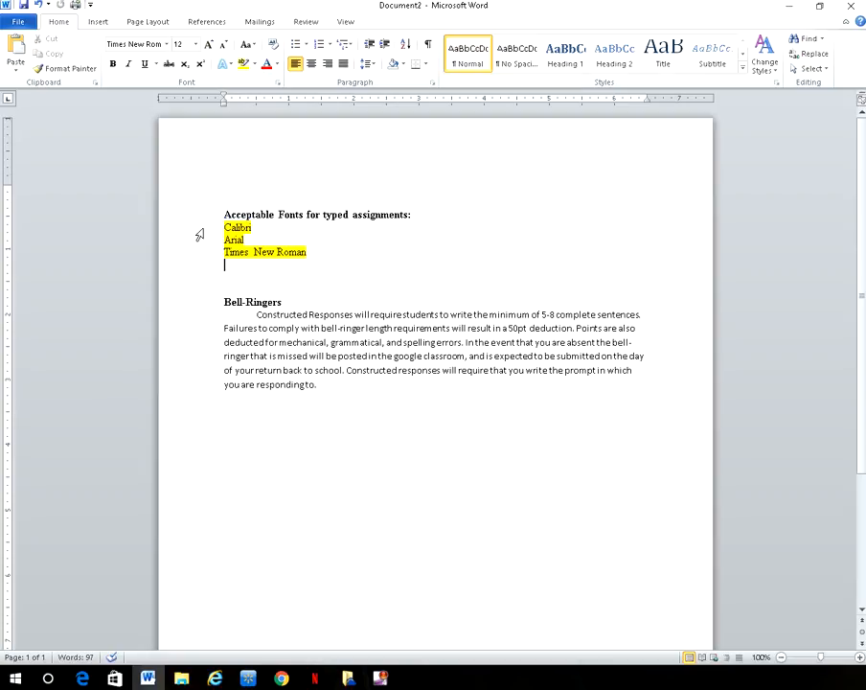
Step: Give the blank line above the Bell-Ringers heading 2.0 line spacing
{"action": "left_click", "coordinate": [367, 67]}
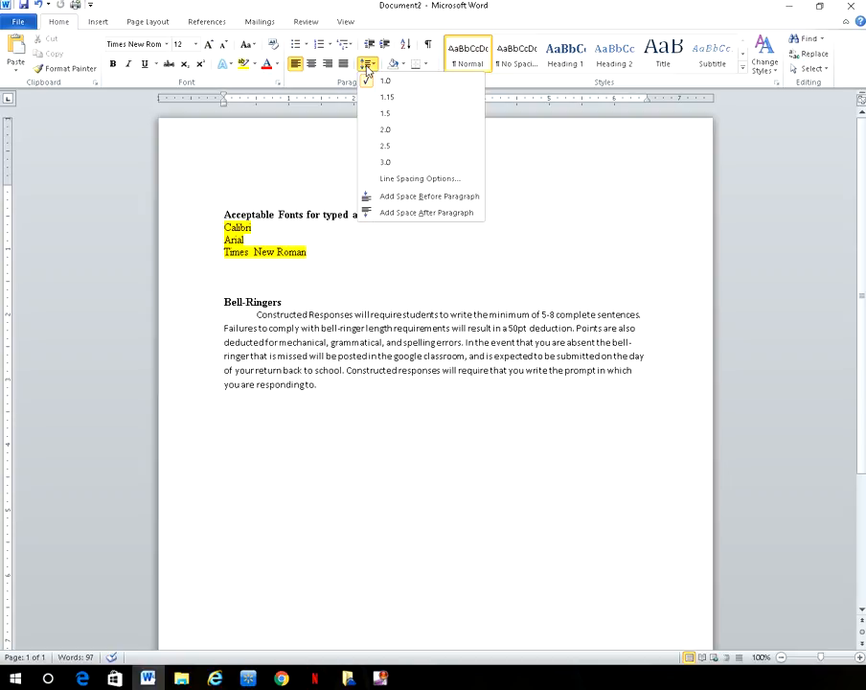
{"action": "left_click", "coordinate": [406, 140]}
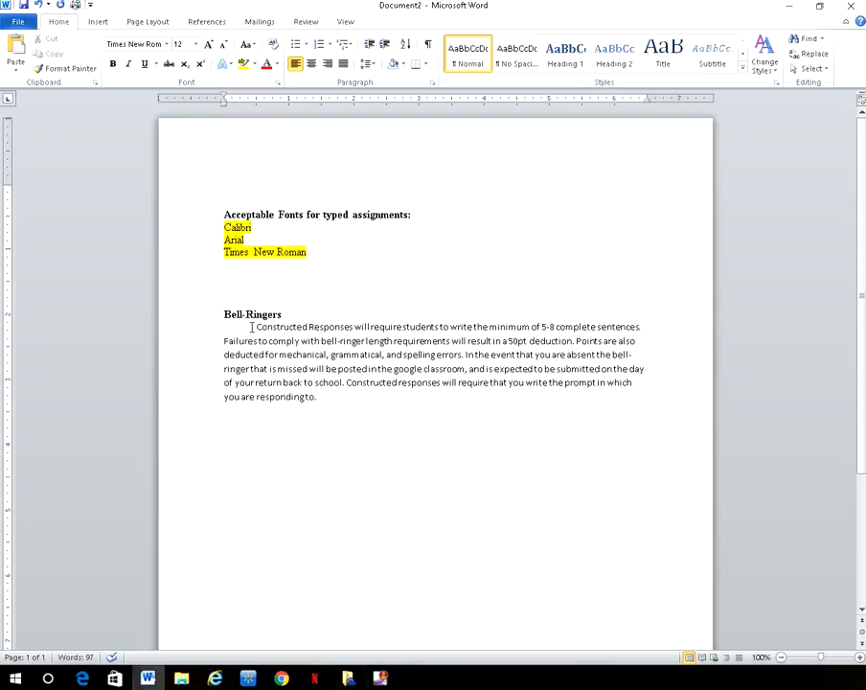
Step: Format the Bell-Ringers paragraph as 12 pt, 2.0 line spacing, with no space after
{"action": "left_click_drag", "start_coordinate": [255, 327], "coordinate": [701, 417]}
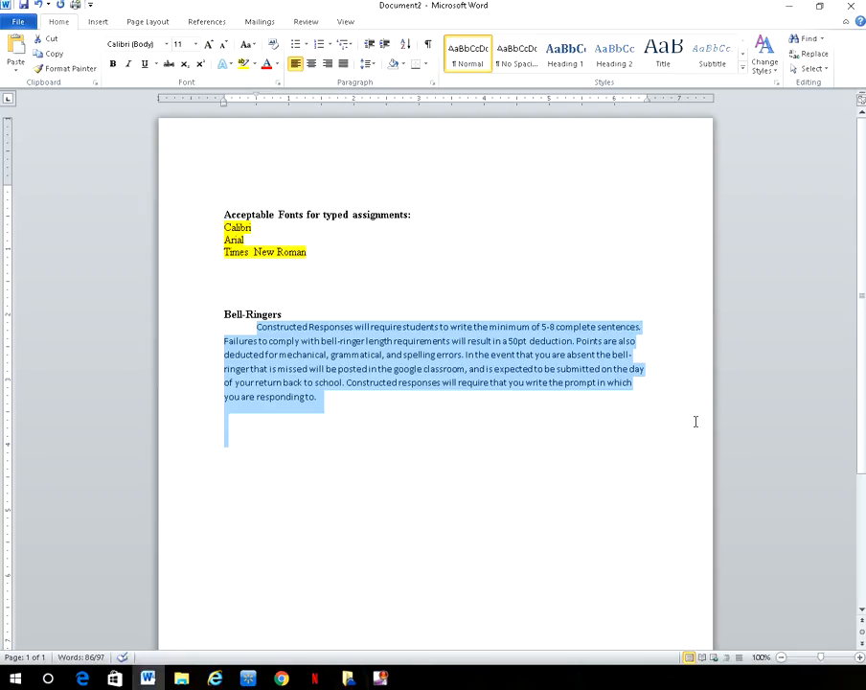
{"action": "left_click", "coordinate": [195, 45]}
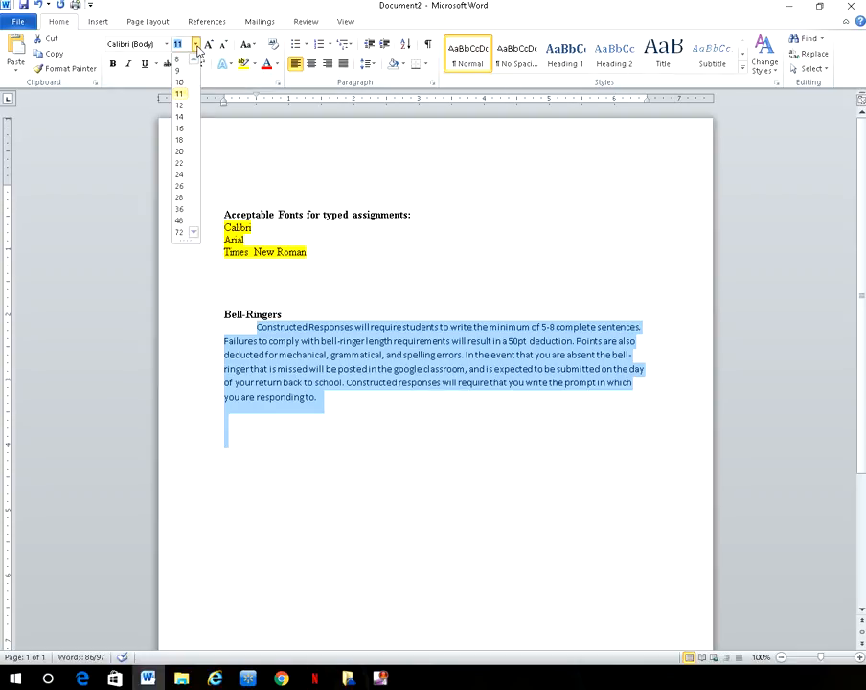
{"action": "left_click", "coordinate": [180, 105]}
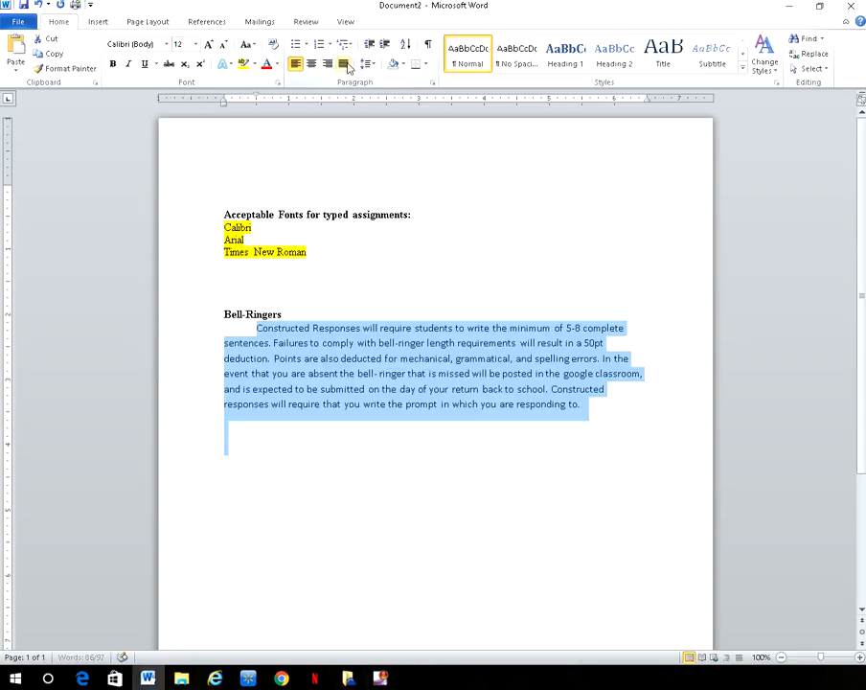
{"action": "left_click", "coordinate": [366, 64]}
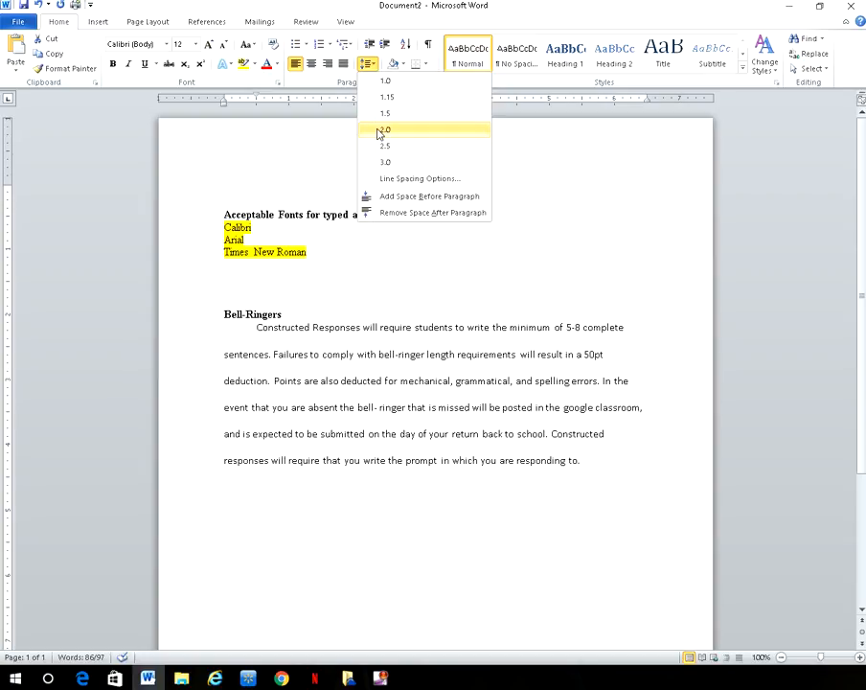
{"action": "left_click", "coordinate": [380, 130]}
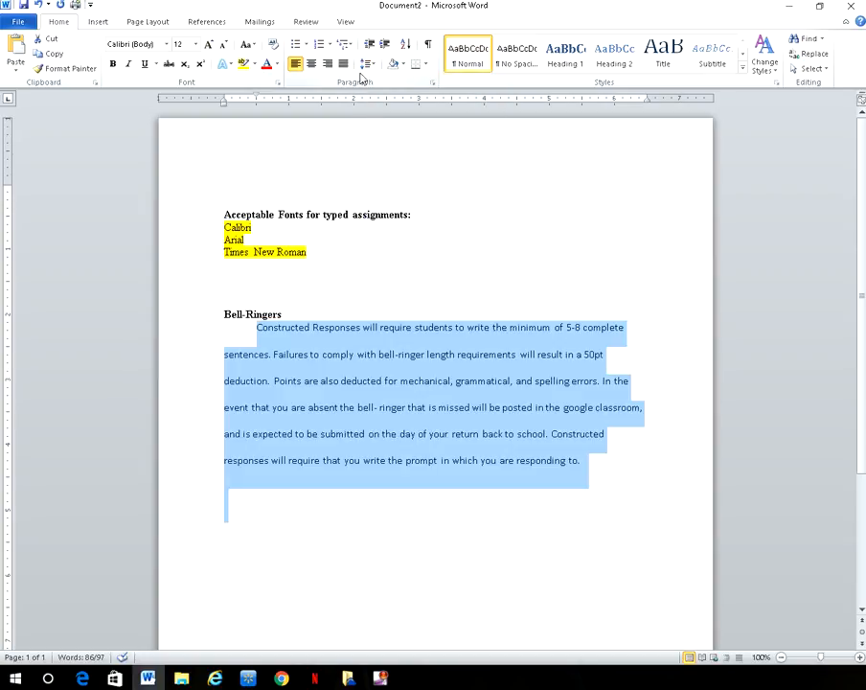
{"action": "left_click", "coordinate": [367, 64]}
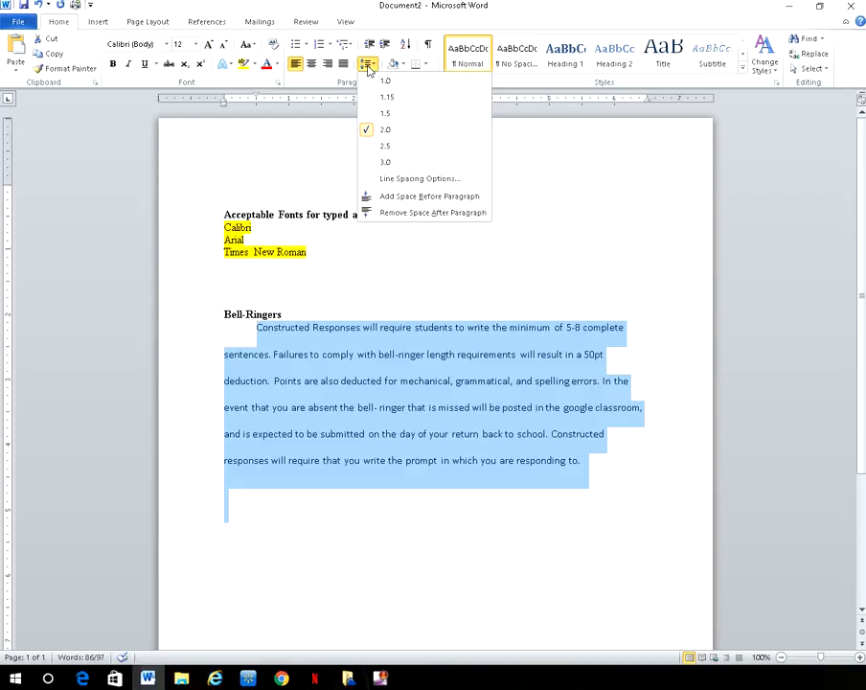
{"action": "left_click", "coordinate": [387, 215]}
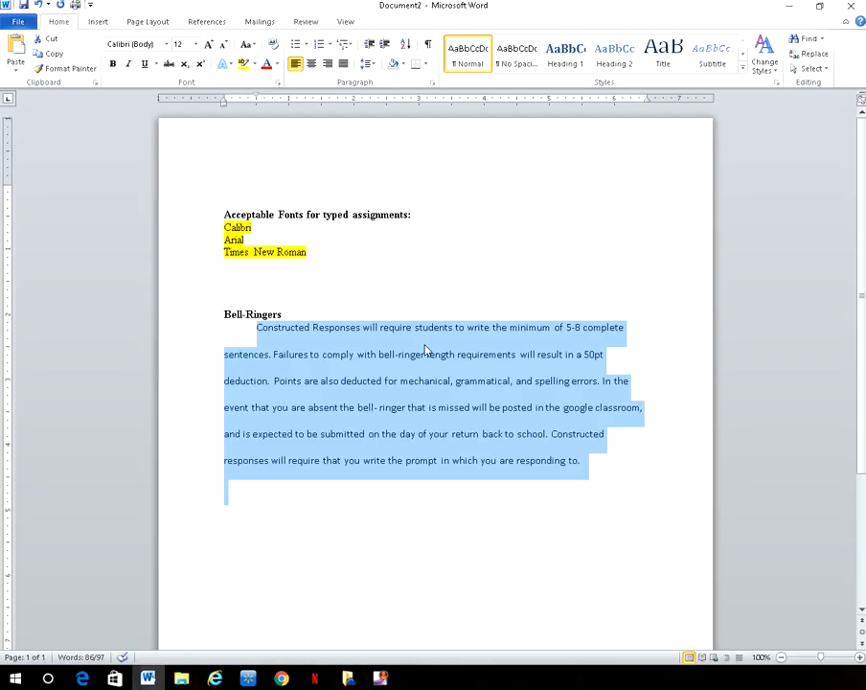
{"action": "left_click", "coordinate": [608, 458]}
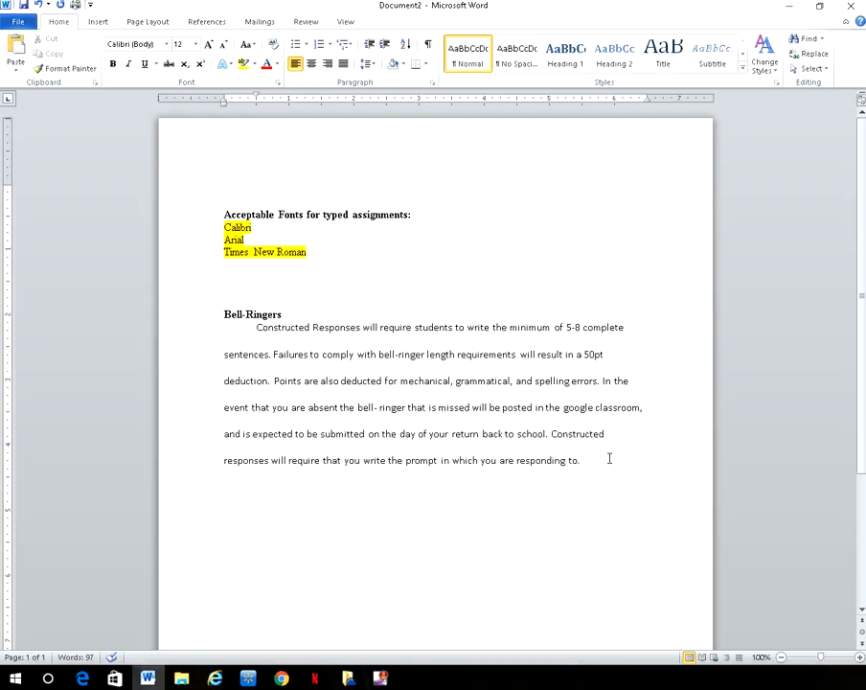
Step: Insert the Blank built-in header with its [Type text] placeholder
{"action": "left_click", "coordinate": [101, 23]}
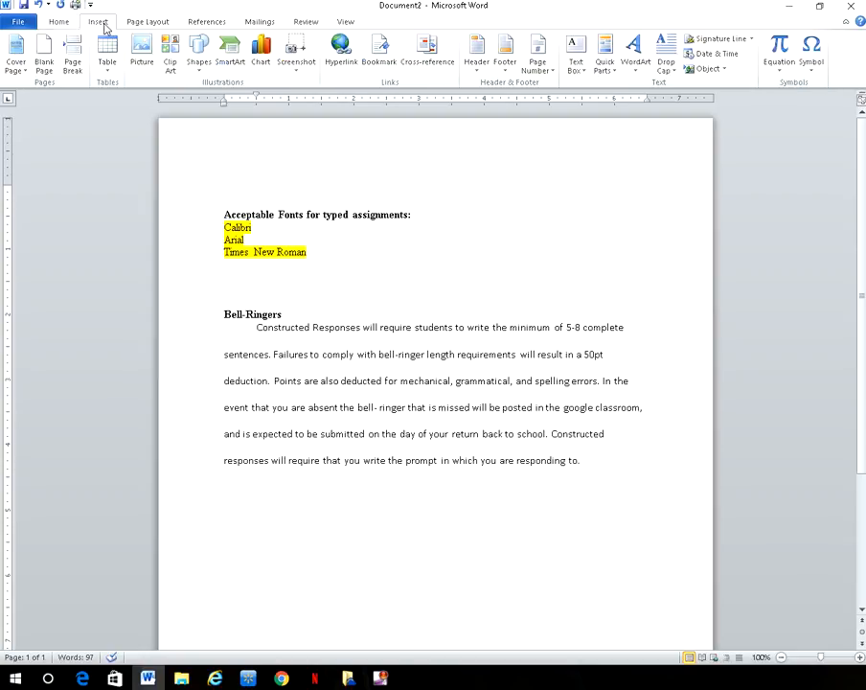
{"action": "left_click", "coordinate": [477, 60]}
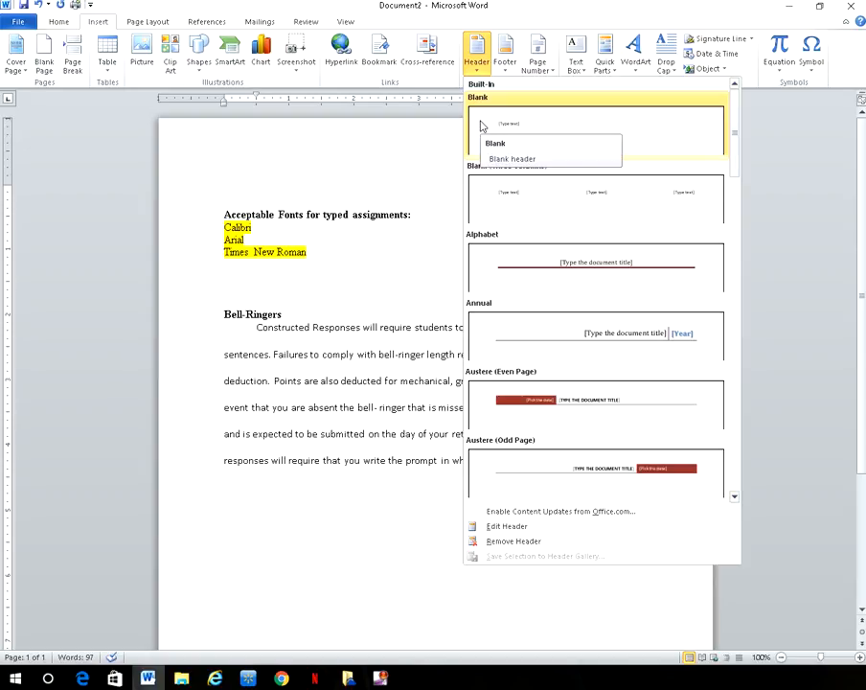
{"action": "left_click", "coordinate": [481, 125]}
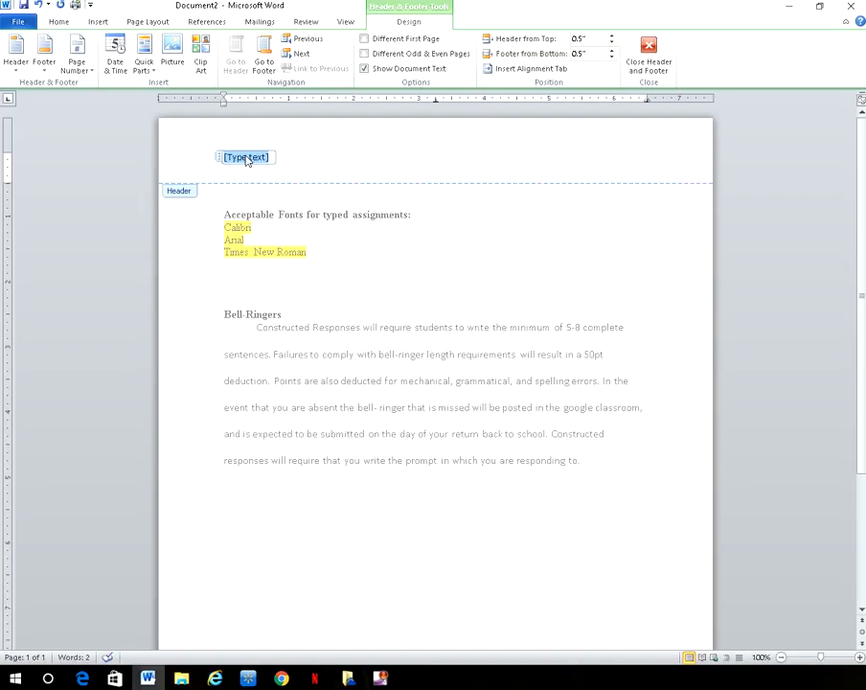
Step: Fill the header with the student's name, Date, Assignment and '1st block Honors English IV', then close it
{"action": "key", "text": "Return"}
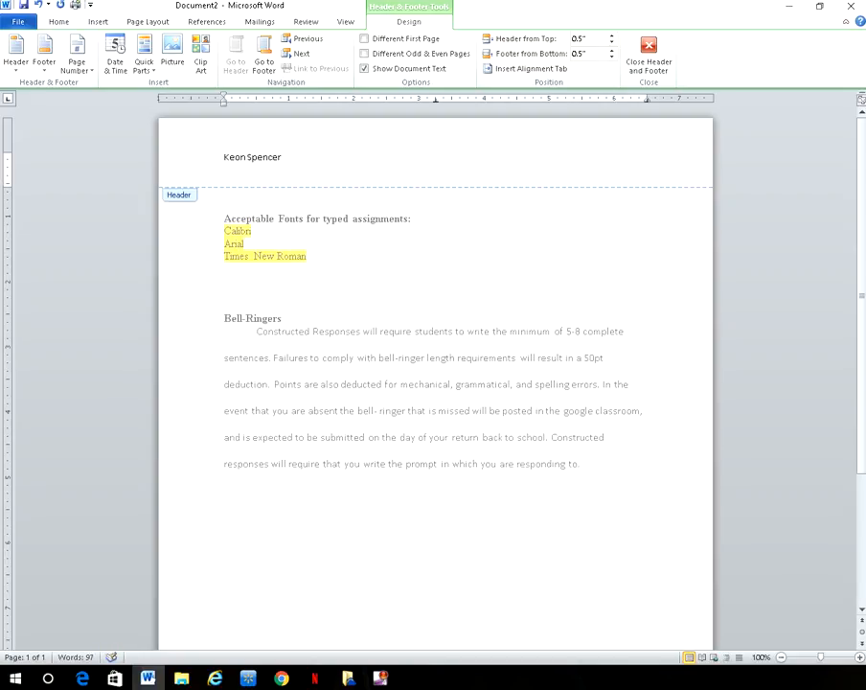
{"action": "type", "text": "Date"}
{"action": "key", "text": "Return"}
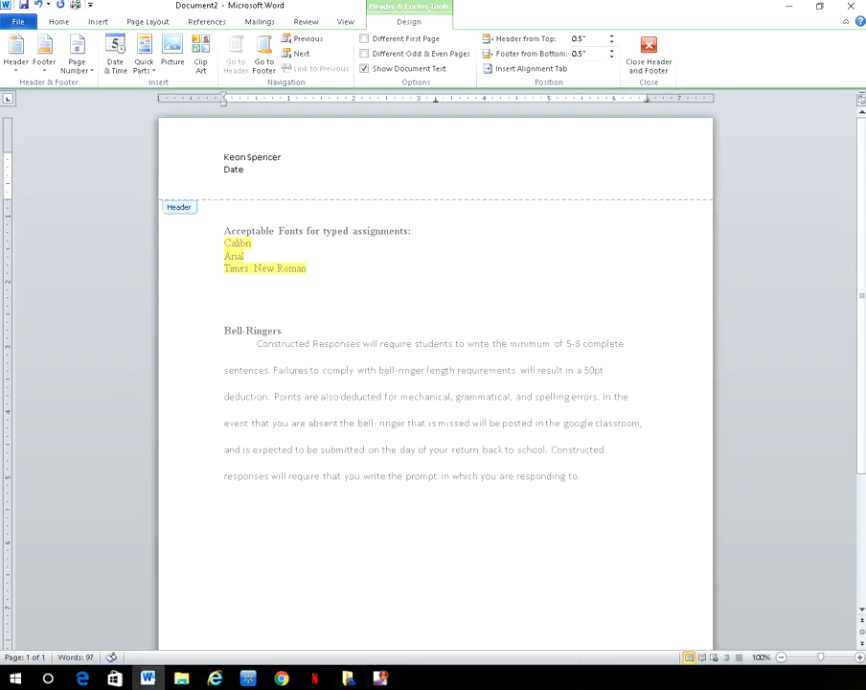
{"action": "type", "text": "Assignment"}
{"action": "key", "text": "Return"}
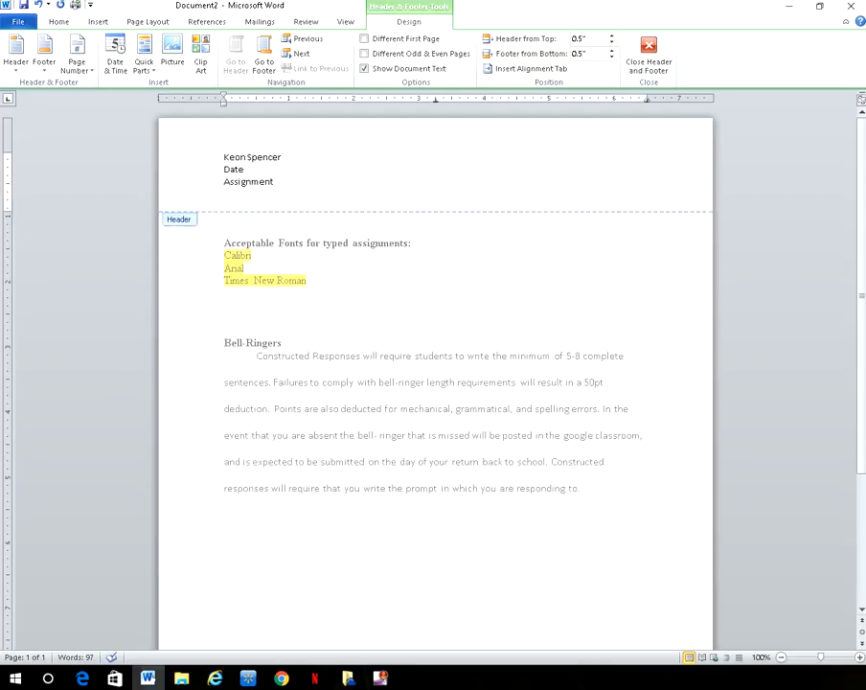
{"action": "type", "text": "1st block Honors English IV"}
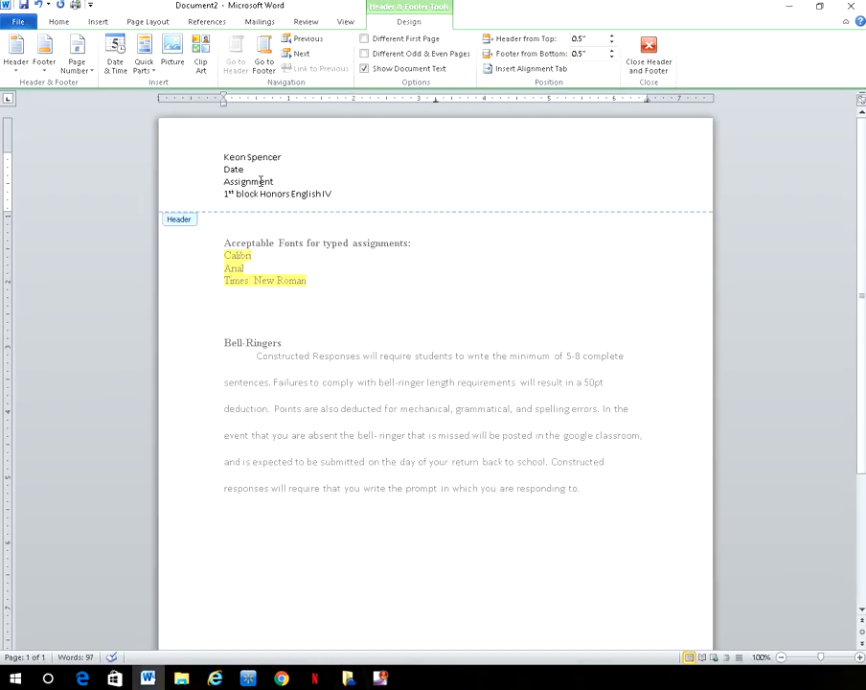
{"action": "left_click", "coordinate": [661, 75]}
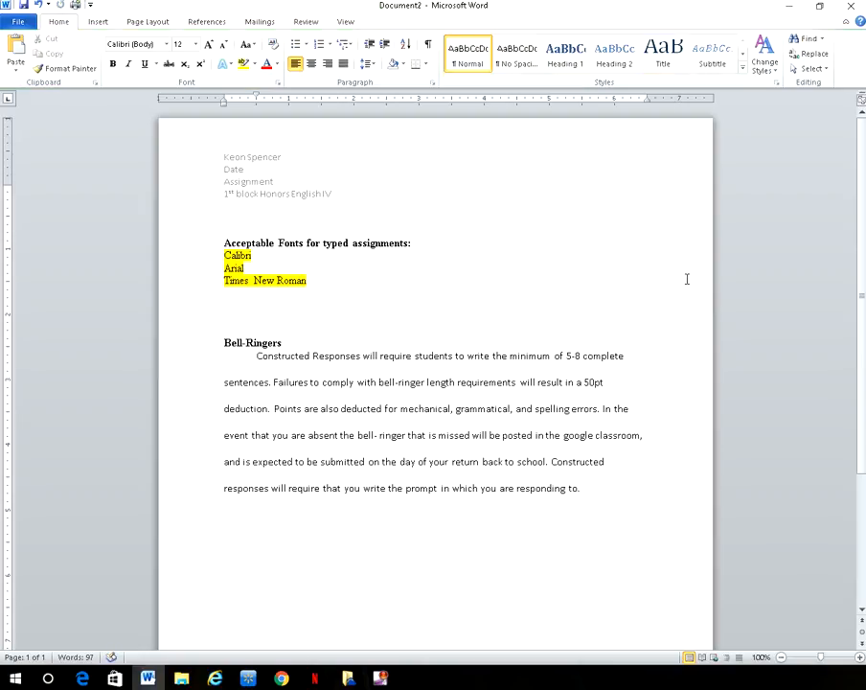
{"action": "scroll", "coordinate": [684, 276], "scroll_direction": "down", "scroll_amount": 3}
{"action": "scroll", "coordinate": [681, 275], "scroll_direction": "up", "scroll_amount": 1}
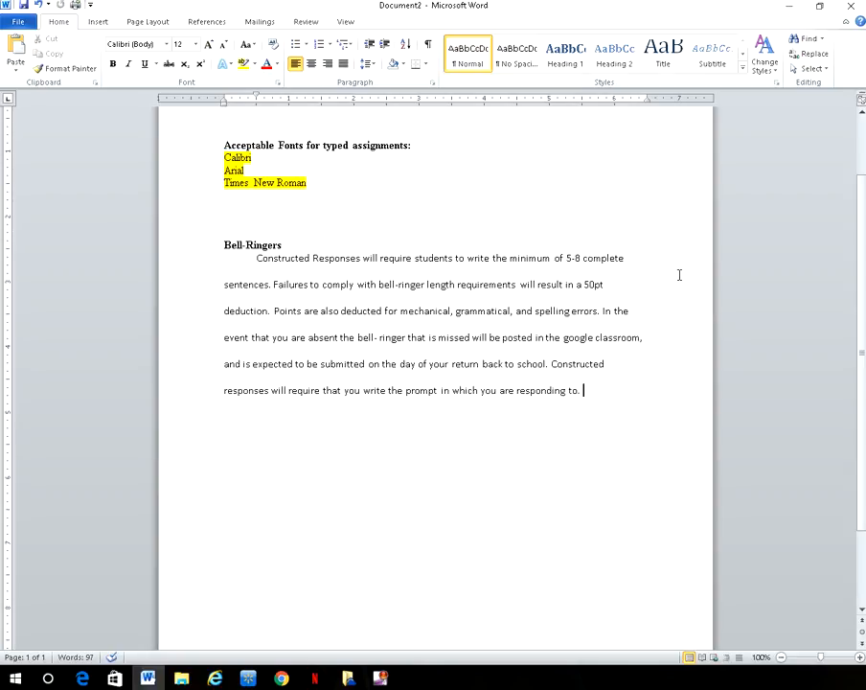
{"action": "scroll", "coordinate": [679, 275], "scroll_direction": "up", "scroll_amount": 2}
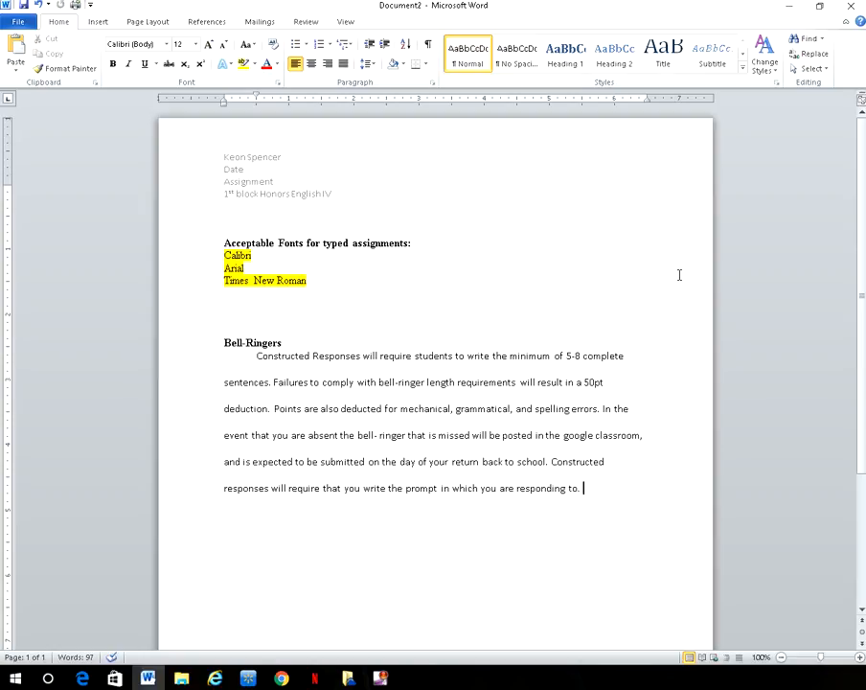
{"action": "left_click", "coordinate": [306, 22]}
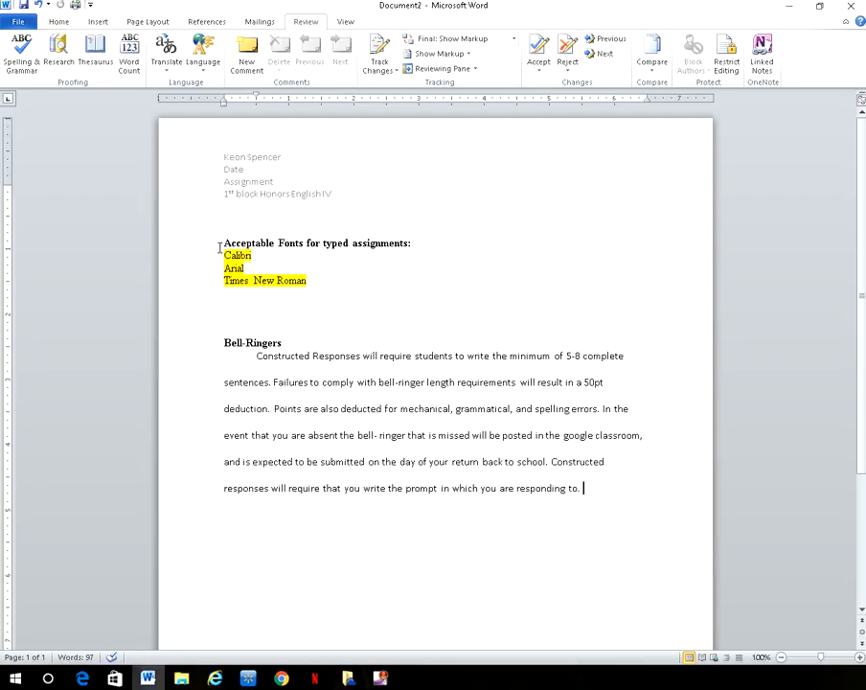
Step: Select the fonts heading and font list and attach a new comment to it
{"action": "left_click_drag", "start_coordinate": [219, 245], "coordinate": [320, 282]}
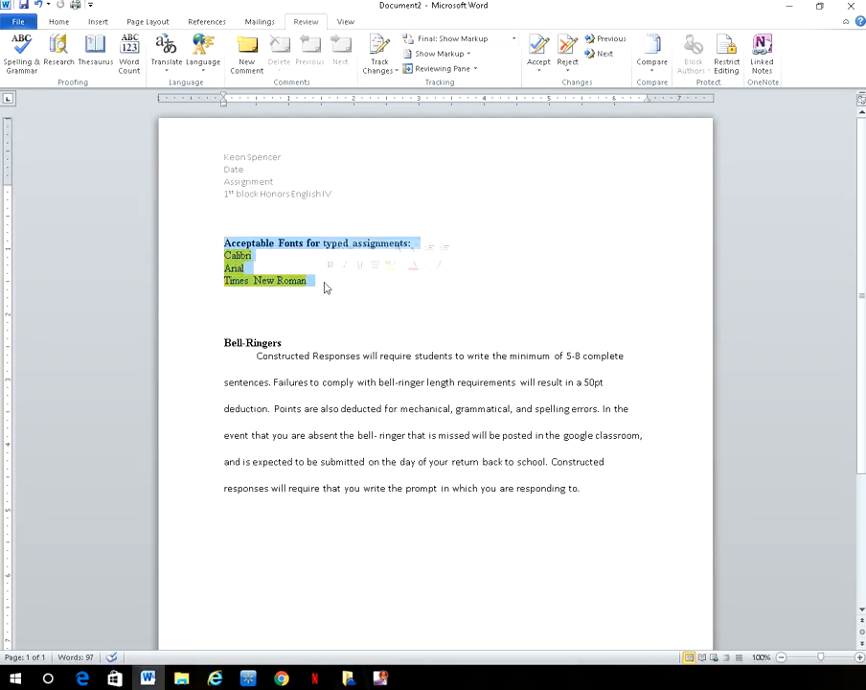
{"action": "left_click", "coordinate": [249, 73]}
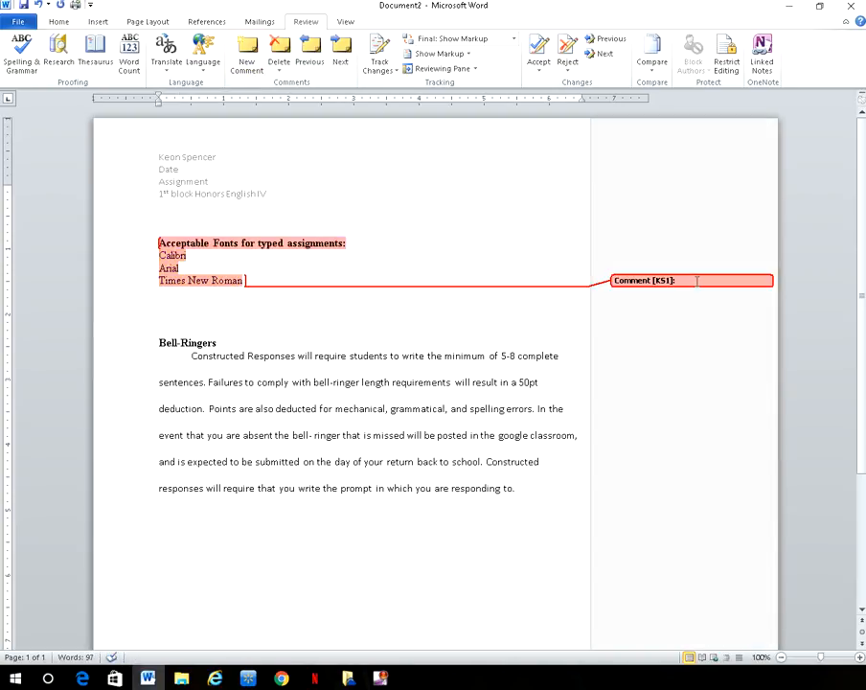
{"action": "left_click", "coordinate": [683, 272]}
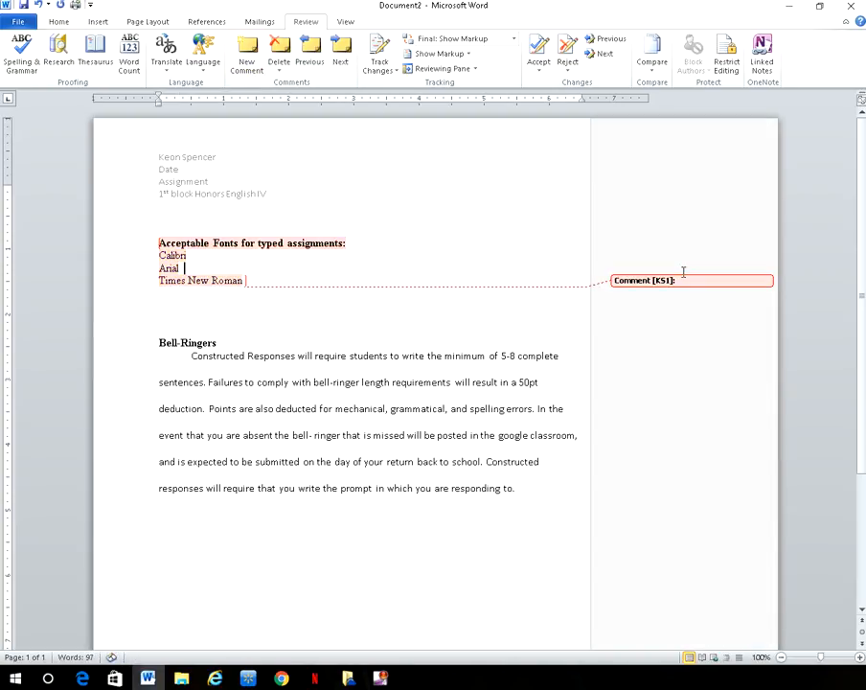
{"action": "type", "text": "Ple"}
{"action": "key", "text": "BackSpace"}
{"action": "key", "text": "BackSpace"}
{"action": "key", "text": "BackSpace"}
Step: Write 'Please remember that these are the only font types that are to be used in this class' in the comment
{"action": "left_click", "coordinate": [731, 281]}
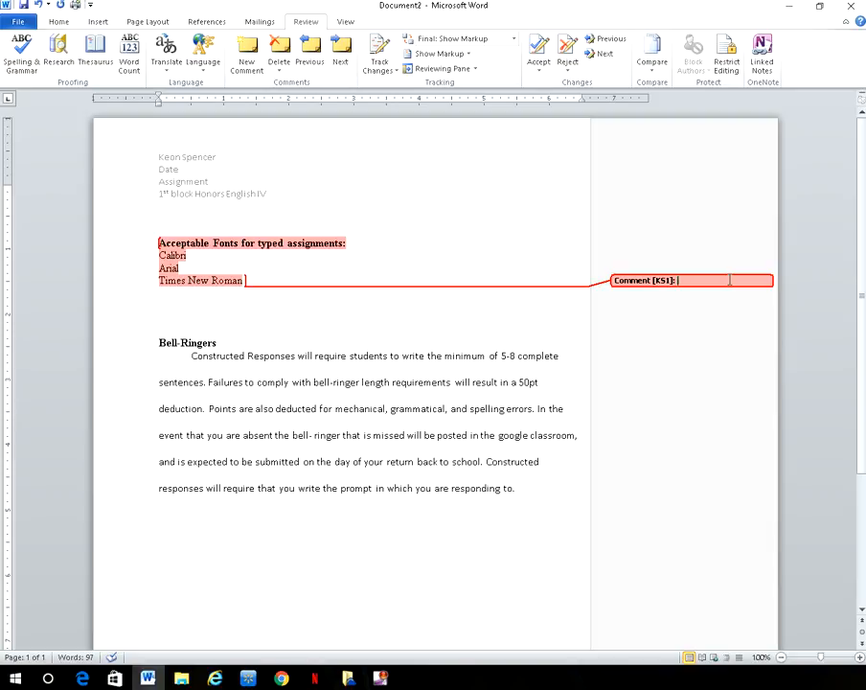
{"action": "type", "text": "Please remember that these are"}
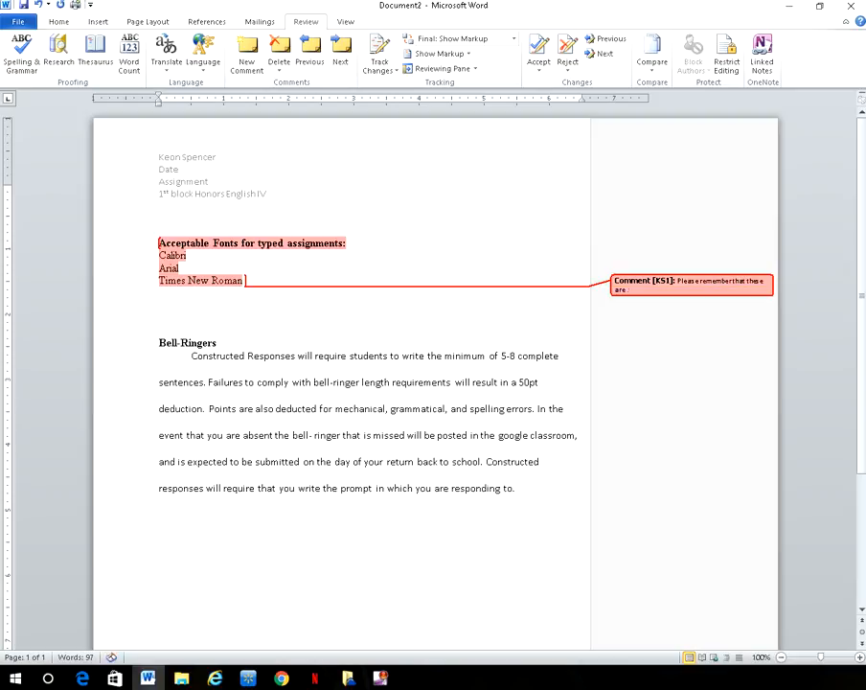
{"action": "type", "text": " the only font types that are to be used in th"}
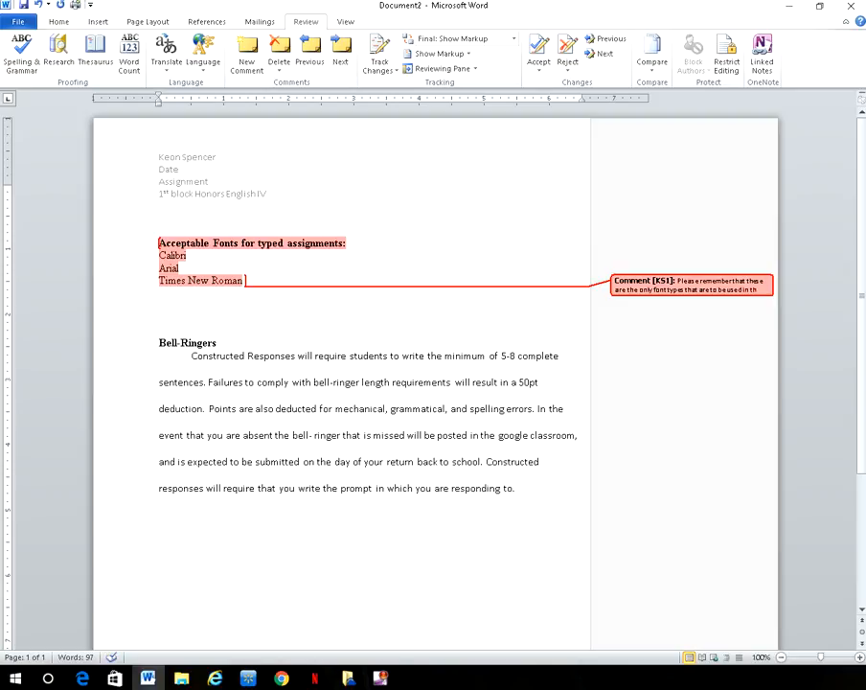
{"action": "type", "text": "is class"}
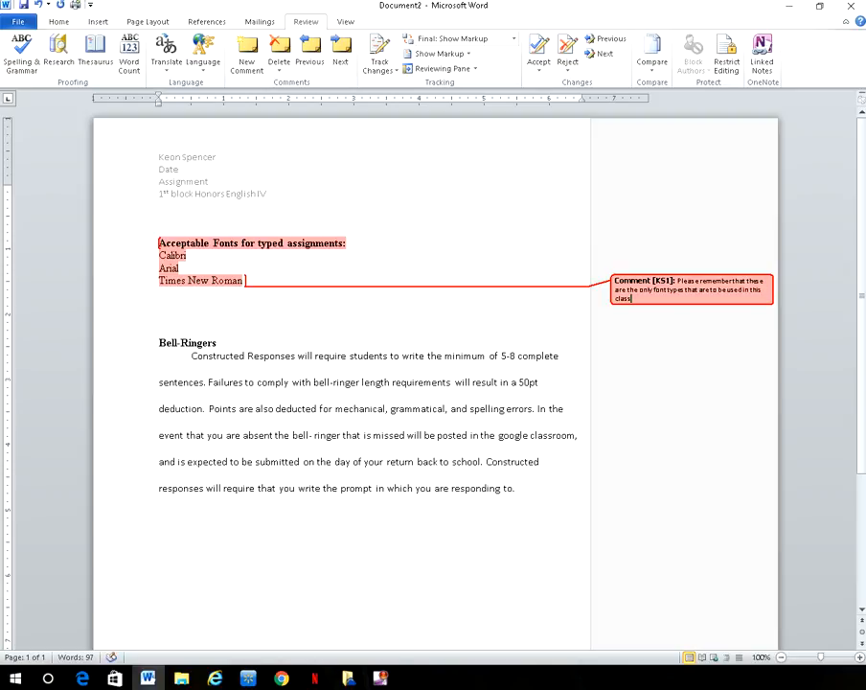
{"action": "left_click", "coordinate": [704, 385]}
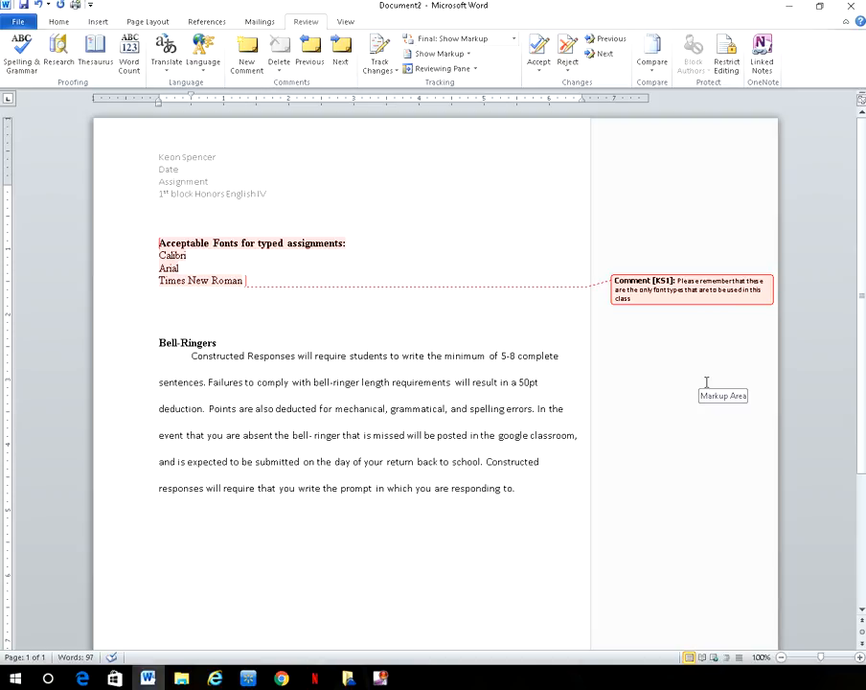
{"action": "left_click", "coordinate": [642, 298]}
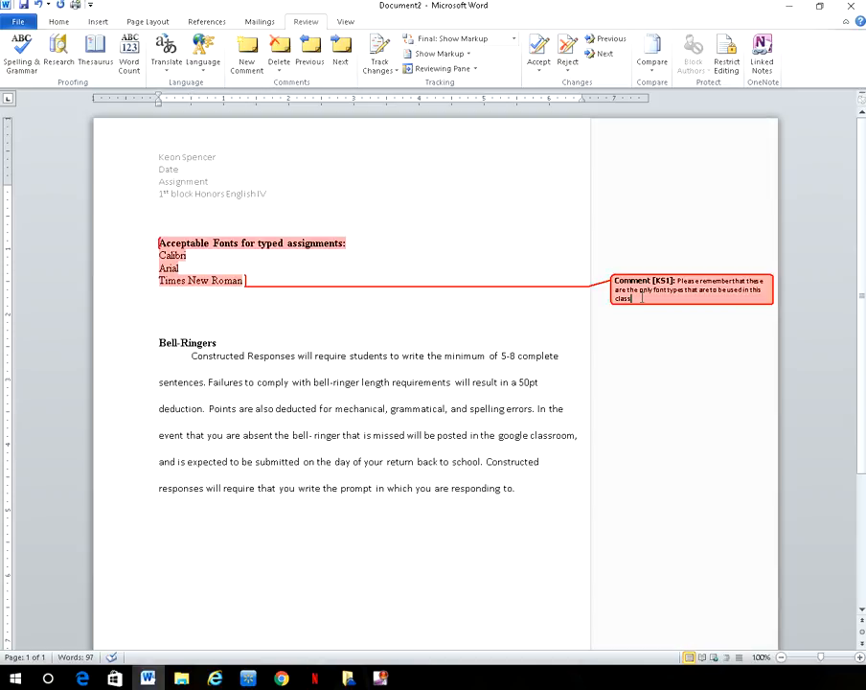
Step: Delete the font-list comment, then select the opening of the Bell-Ringers paragraph
{"action": "right_click", "coordinate": [642, 298]}
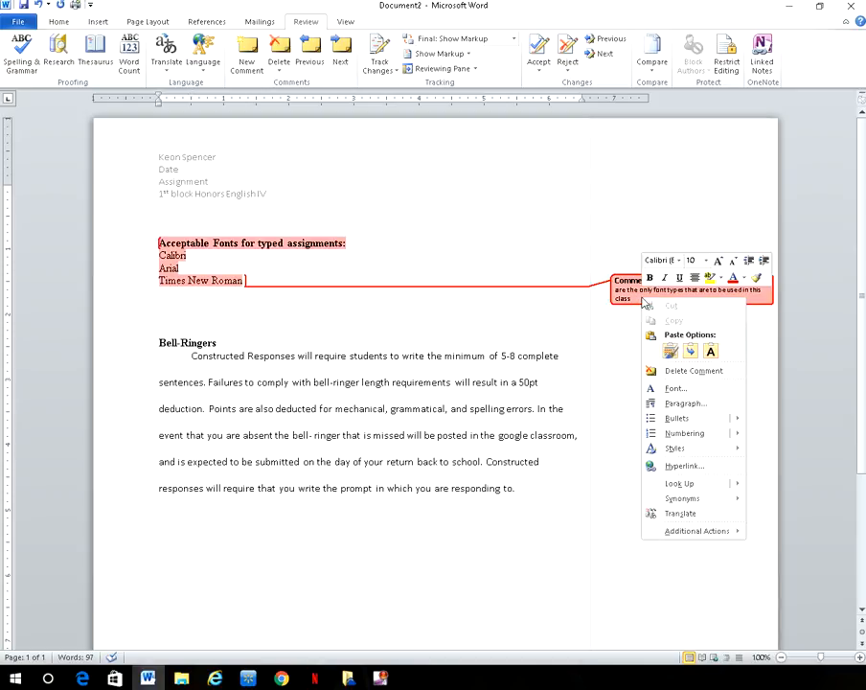
{"action": "left_click", "coordinate": [670, 373]}
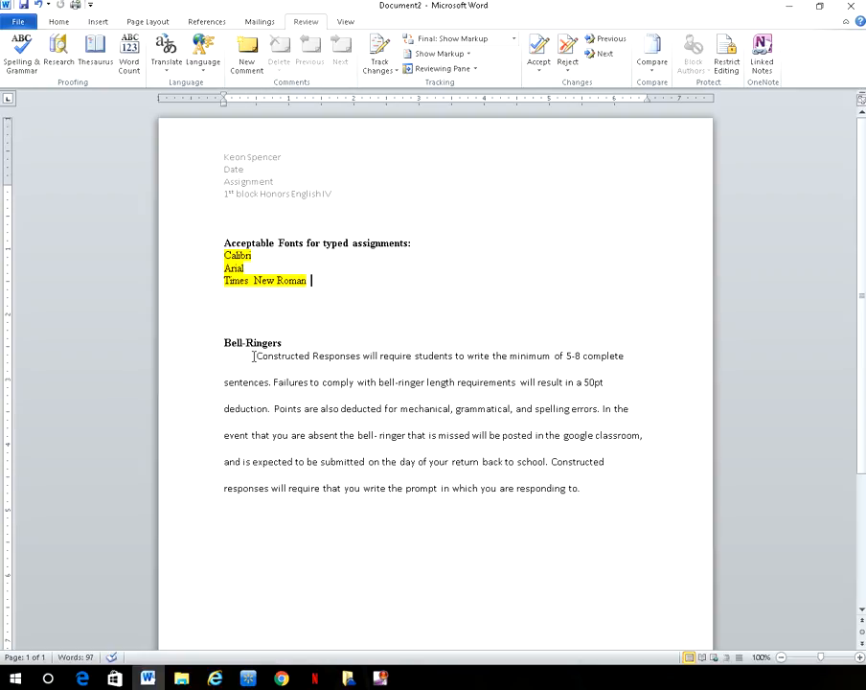
{"action": "left_click_drag", "start_coordinate": [254, 357], "coordinate": [491, 357]}
Step: Turn on Track Changes, delete 'Constructed Responses', then reject that tracked deletion
{"action": "left_click_drag", "start_coordinate": [670, 349], "coordinate": [277, 387]}
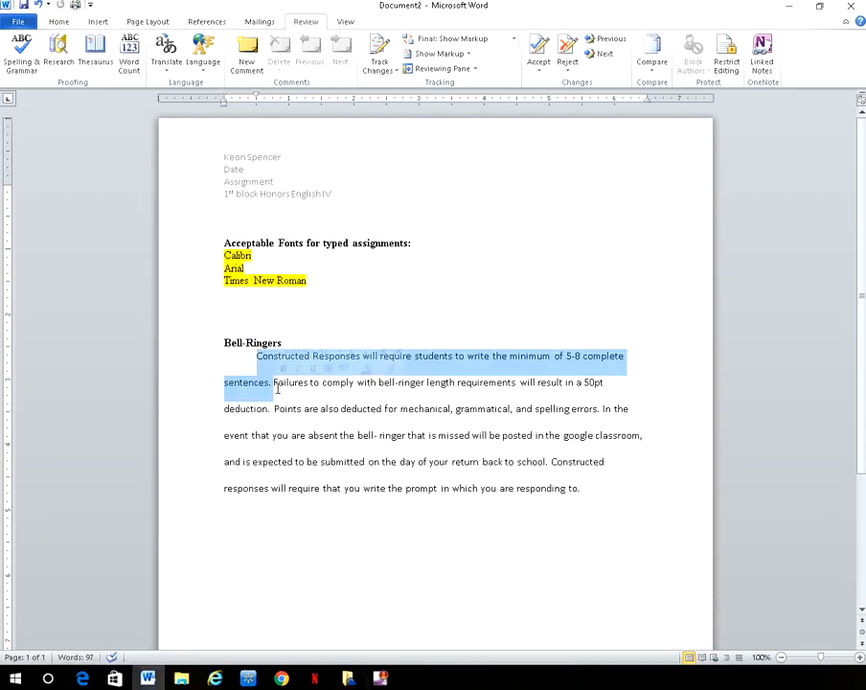
{"action": "left_click", "coordinate": [378, 50]}
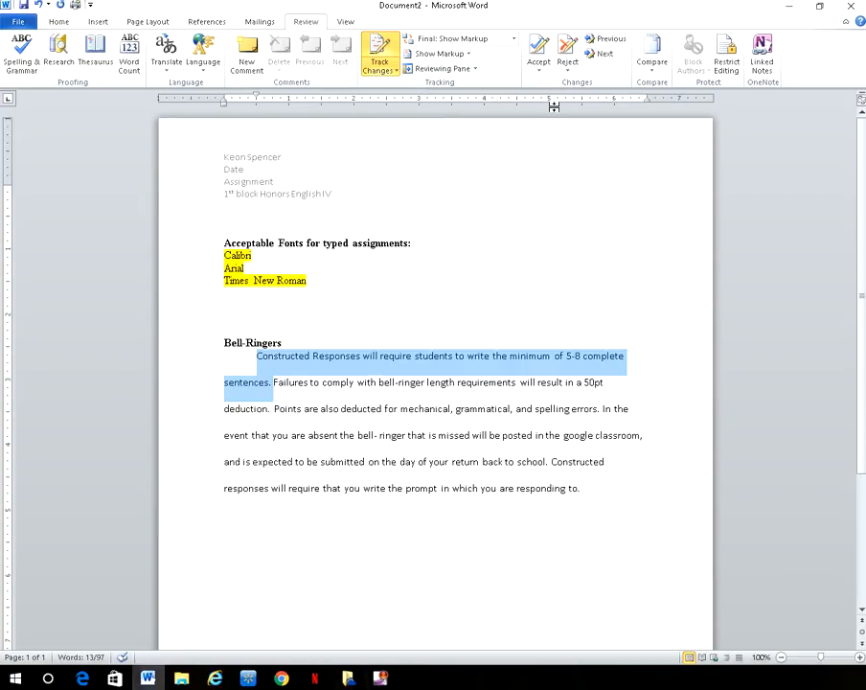
{"action": "left_click", "coordinate": [257, 356]}
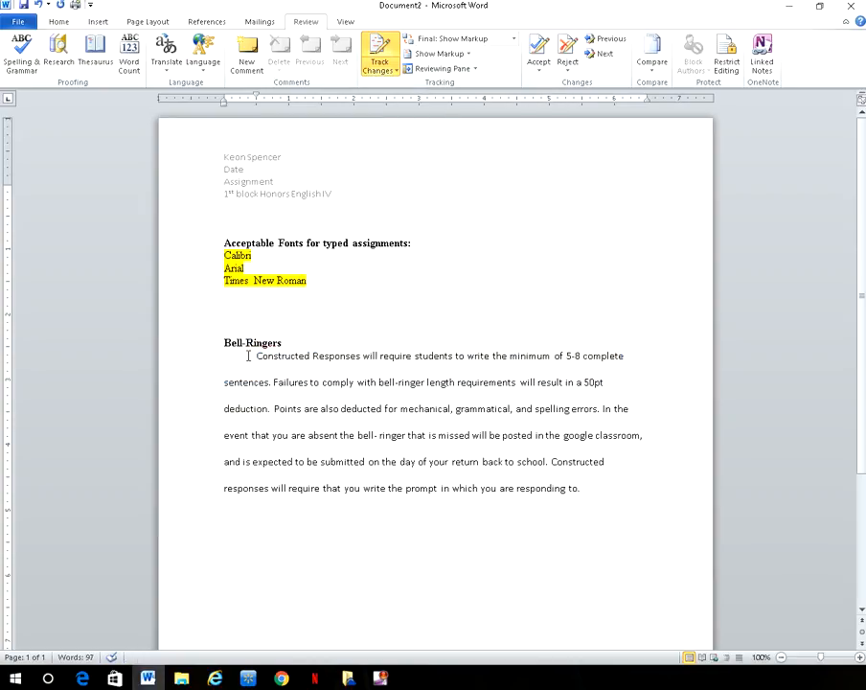
{"action": "left_click_drag", "start_coordinate": [256, 356], "coordinate": [342, 362]}
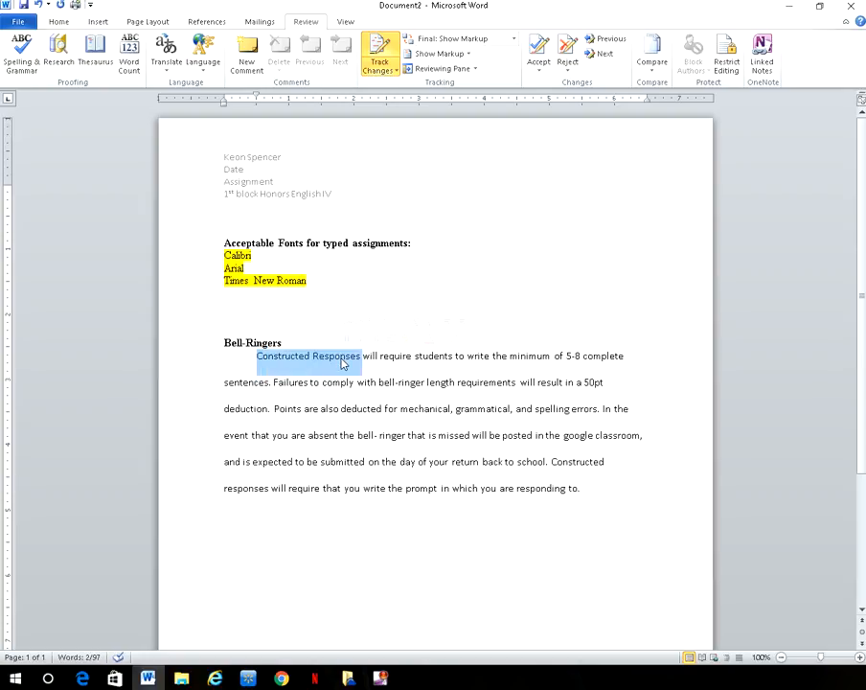
{"action": "key", "text": "Delete"}
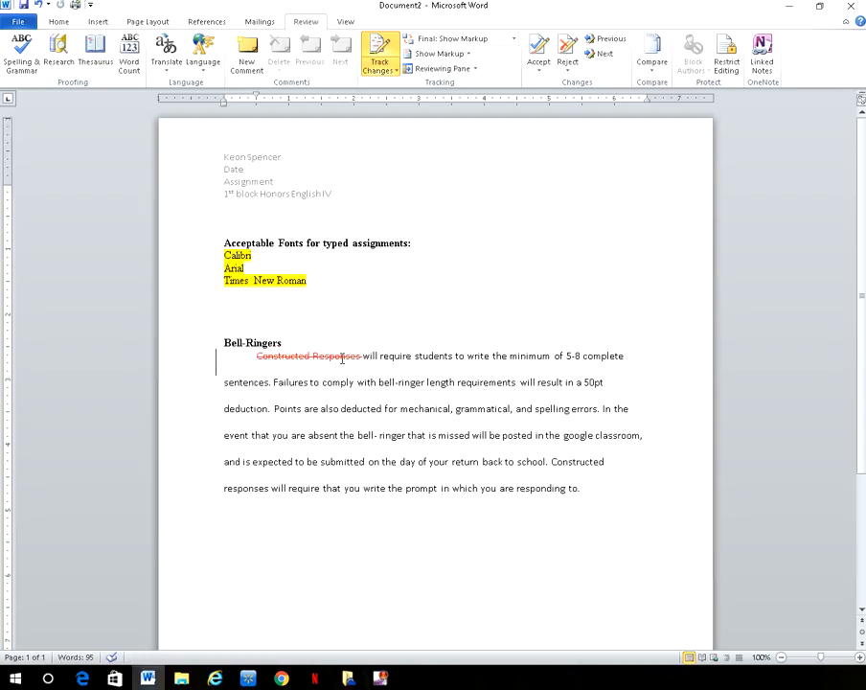
{"action": "right_click", "coordinate": [342, 358]}
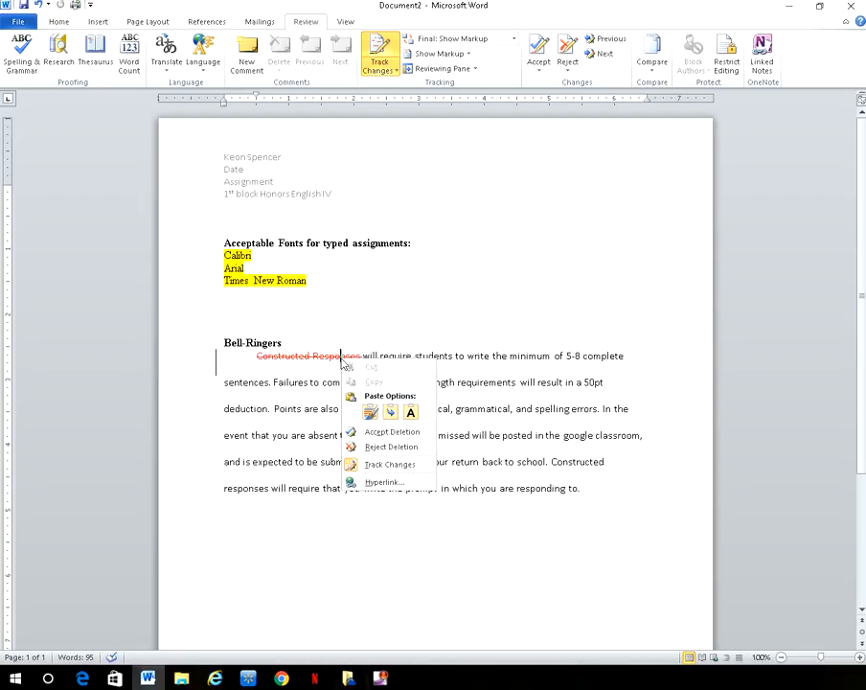
{"action": "left_click", "coordinate": [374, 445]}
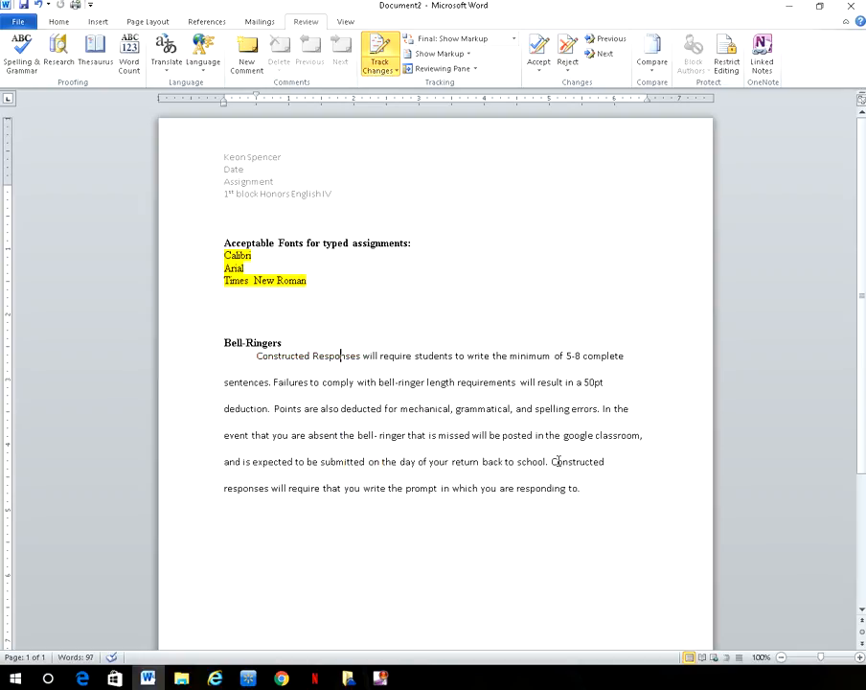
Step: Append 'Make sure that bell ringers are submitted in a timely manner.' and accept the insertion
{"action": "left_click", "coordinate": [586, 487]}
{"action": "type", "text": "Make sure that "}
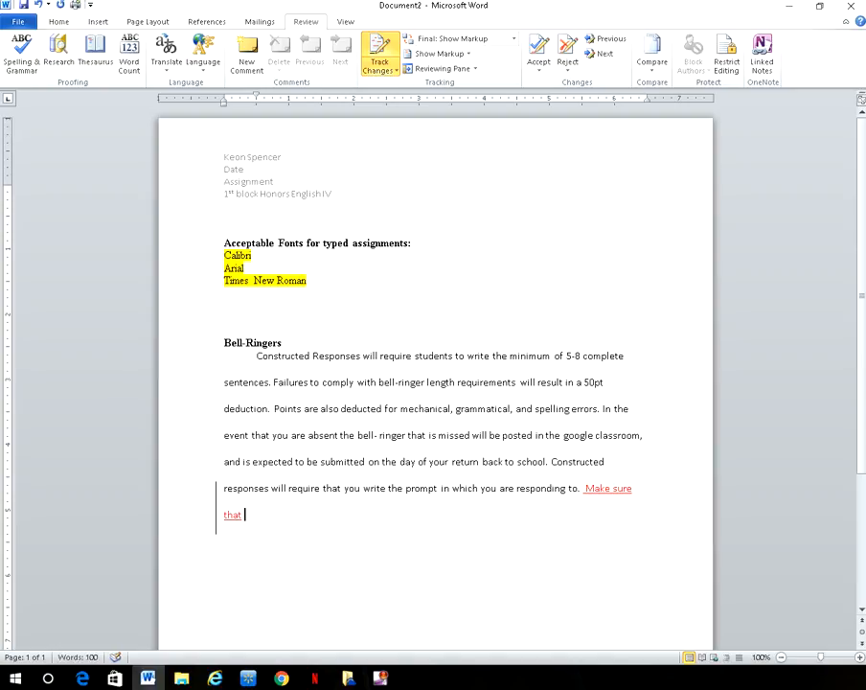
{"action": "type", "text": "bell ringers are sum"}
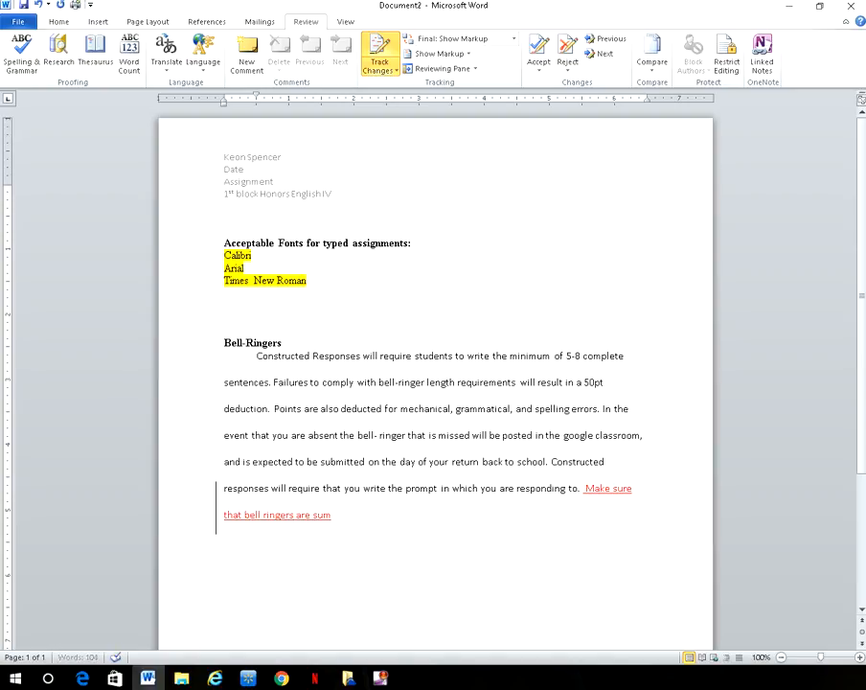
{"action": "key", "text": "BackSpace"}
{"action": "type", "text": "bmitted in a timely manne"}
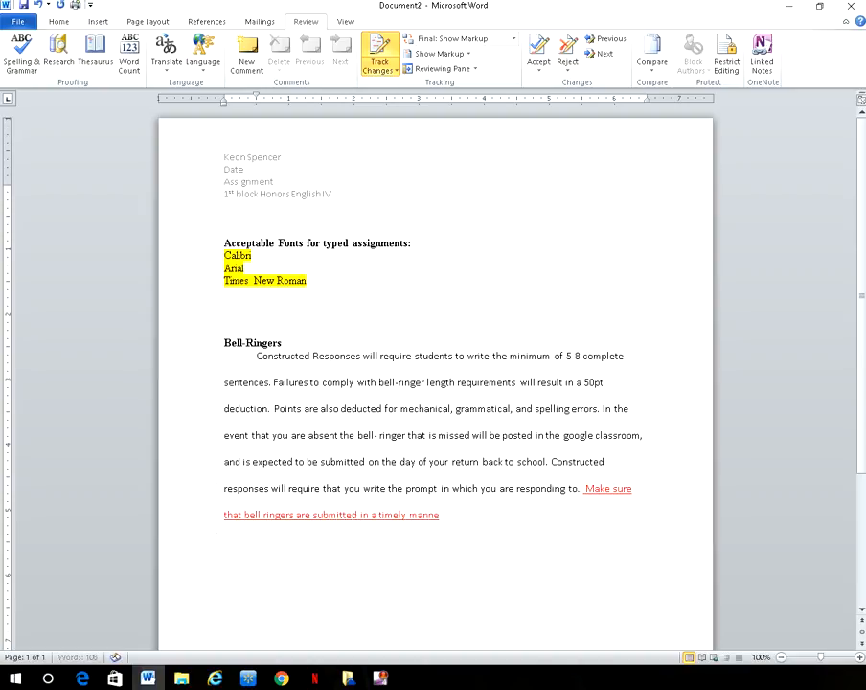
{"action": "type", "text": "r ."}
{"action": "right_click", "coordinate": [622, 490]}
{"action": "left_click", "coordinate": [655, 564]}
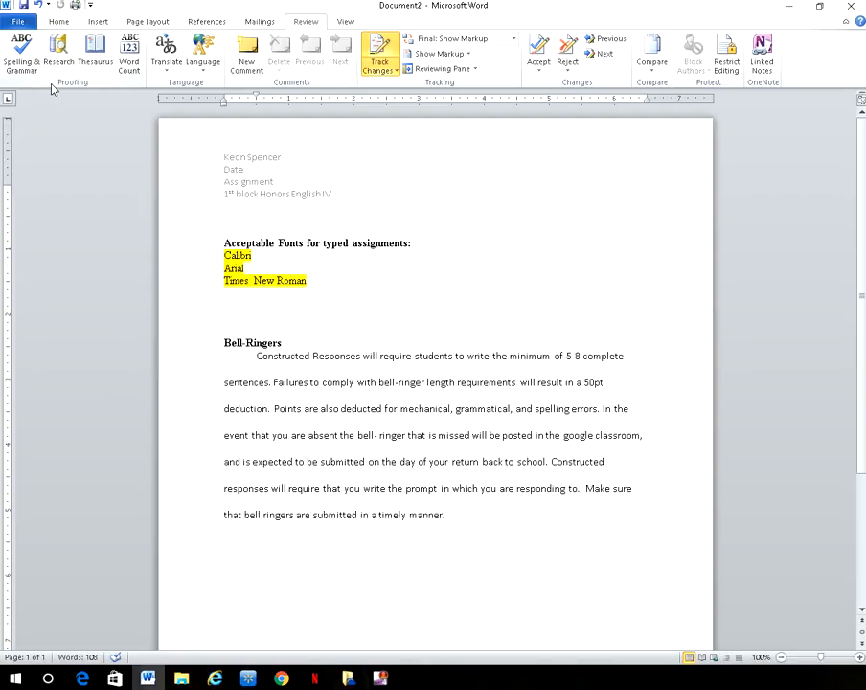
{"action": "left_click", "coordinate": [121, 65]}
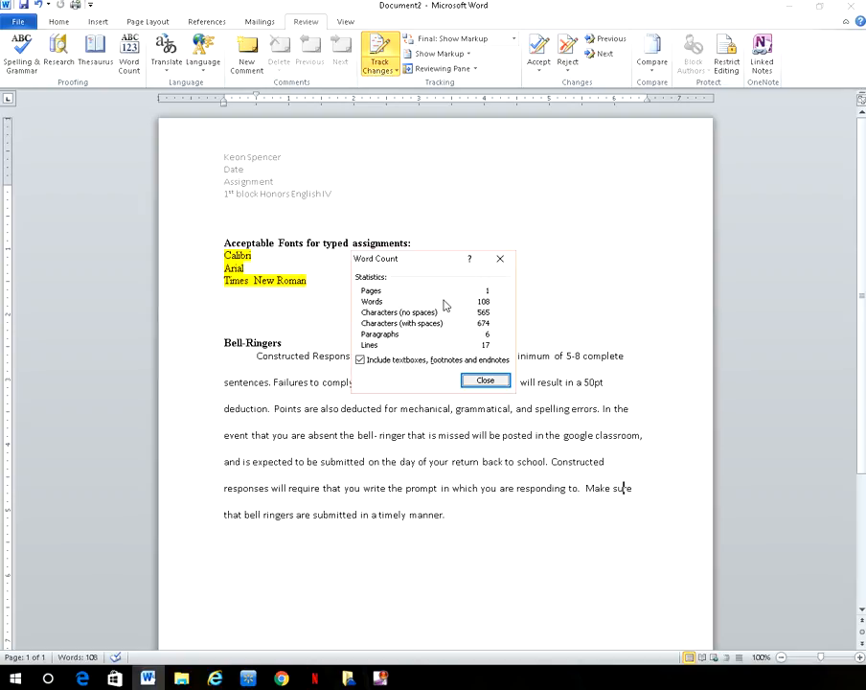
{"action": "left_click", "coordinate": [487, 384]}
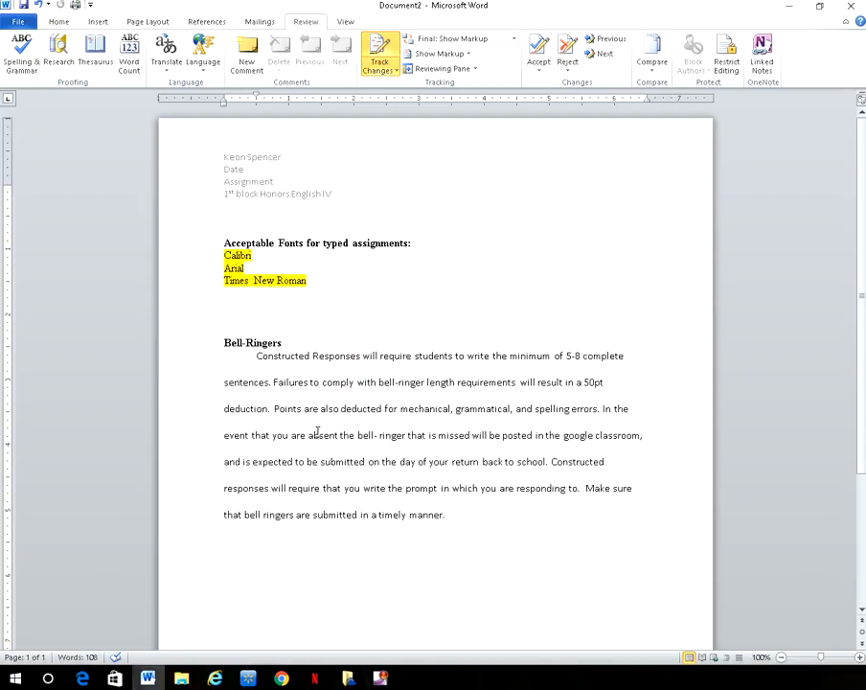
Step: Look up 'Constructed' in the Thesaurus, then show the synonyms for 'Created'
{"action": "left_click_drag", "start_coordinate": [256, 356], "coordinate": [310, 366]}
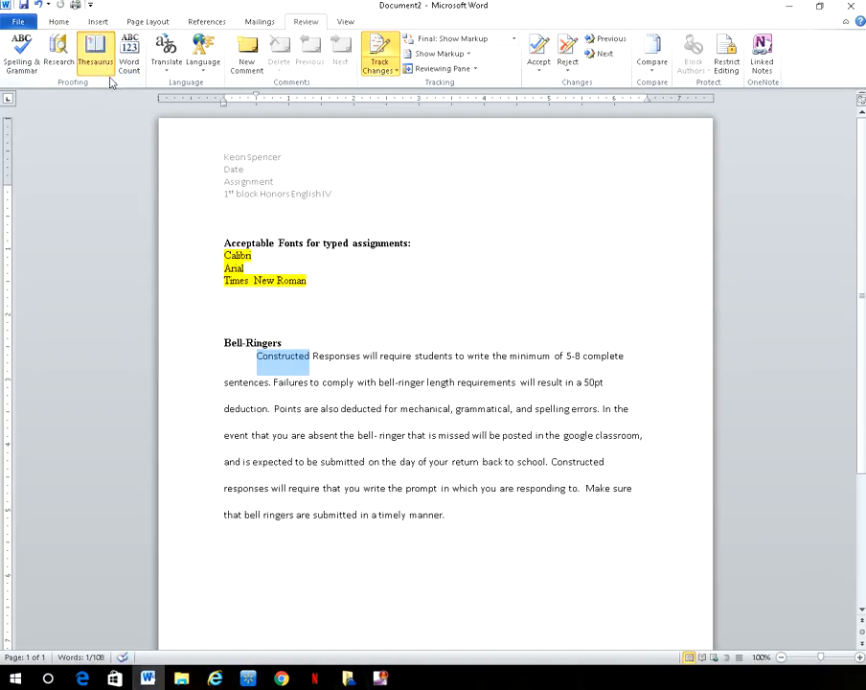
{"action": "left_click", "coordinate": [108, 73]}
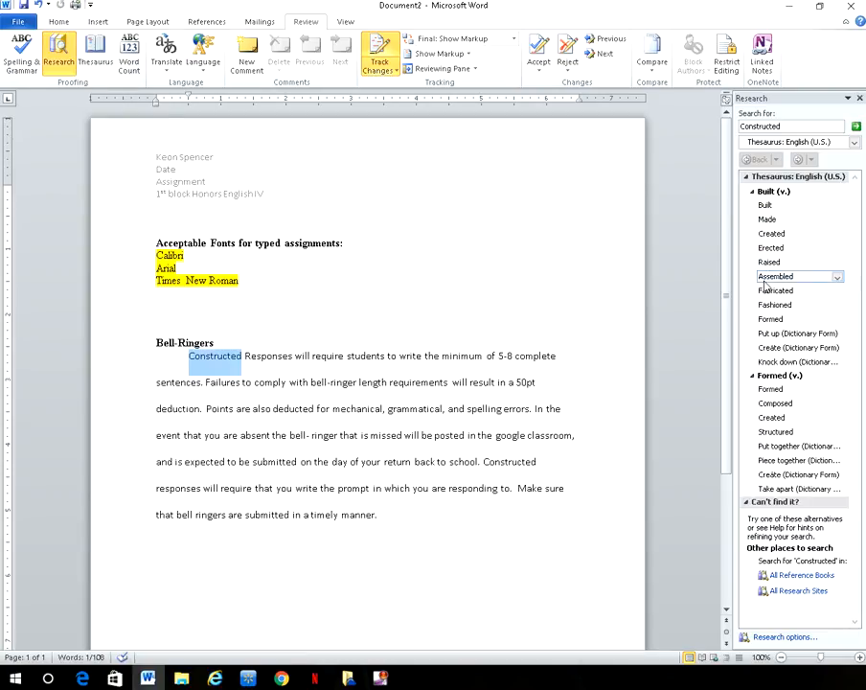
{"action": "left_click", "coordinate": [770, 237]}
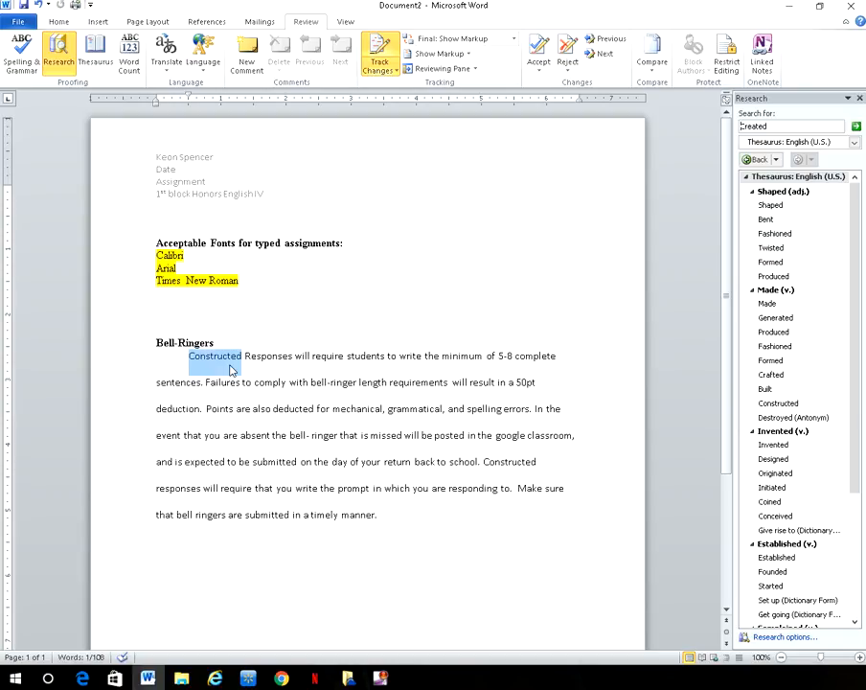
{"action": "left_click", "coordinate": [288, 336]}
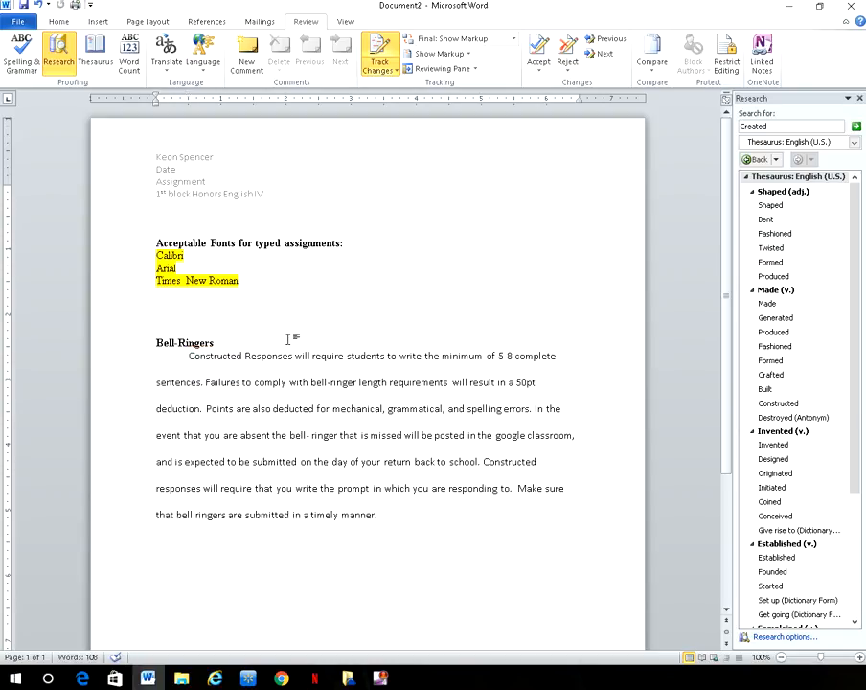